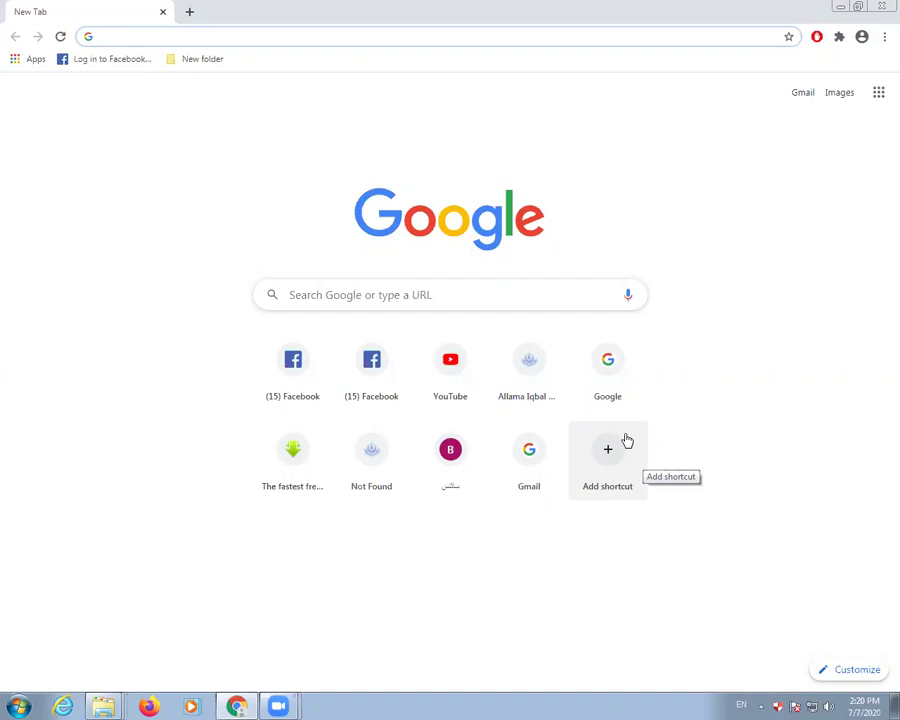
- Load aaghi.aiou.edu.pk in Chrome by accepting the address-bar autocomplete
text(aaghi.aiou.edu.pk)
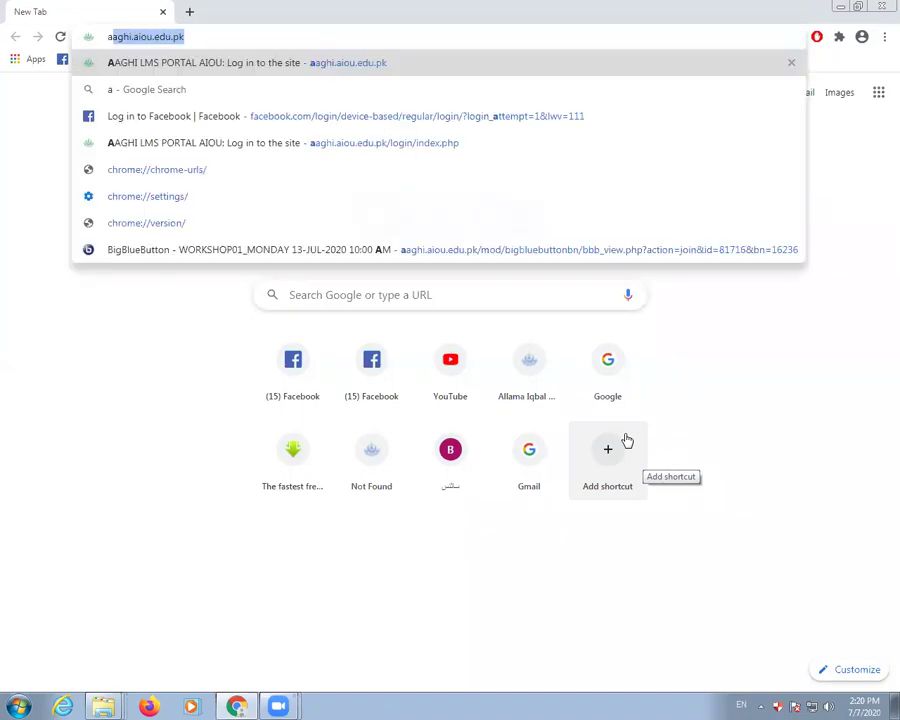
key(Right)
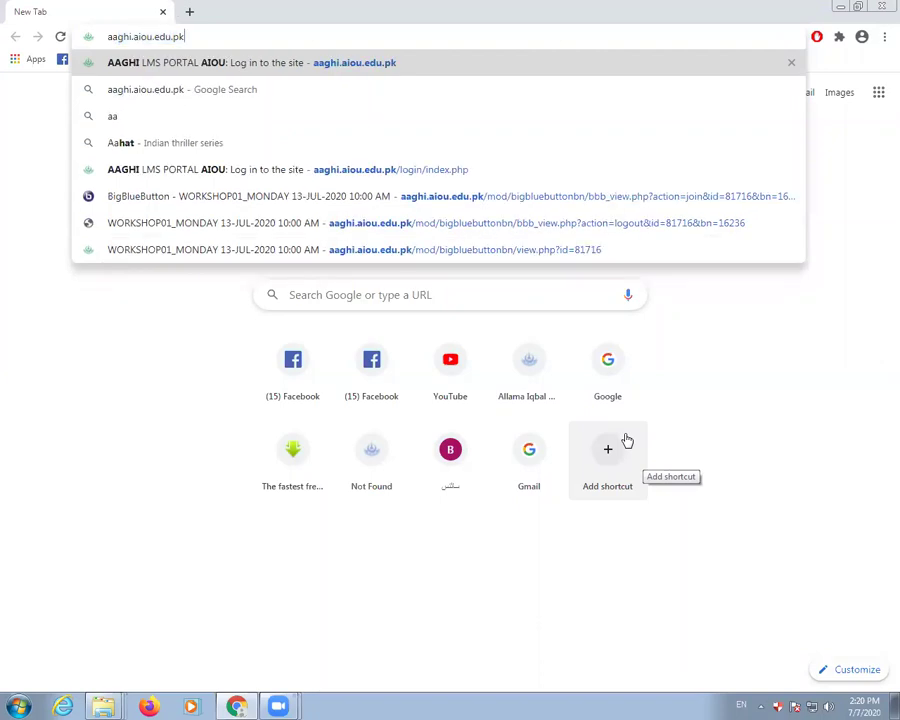
key(Return)
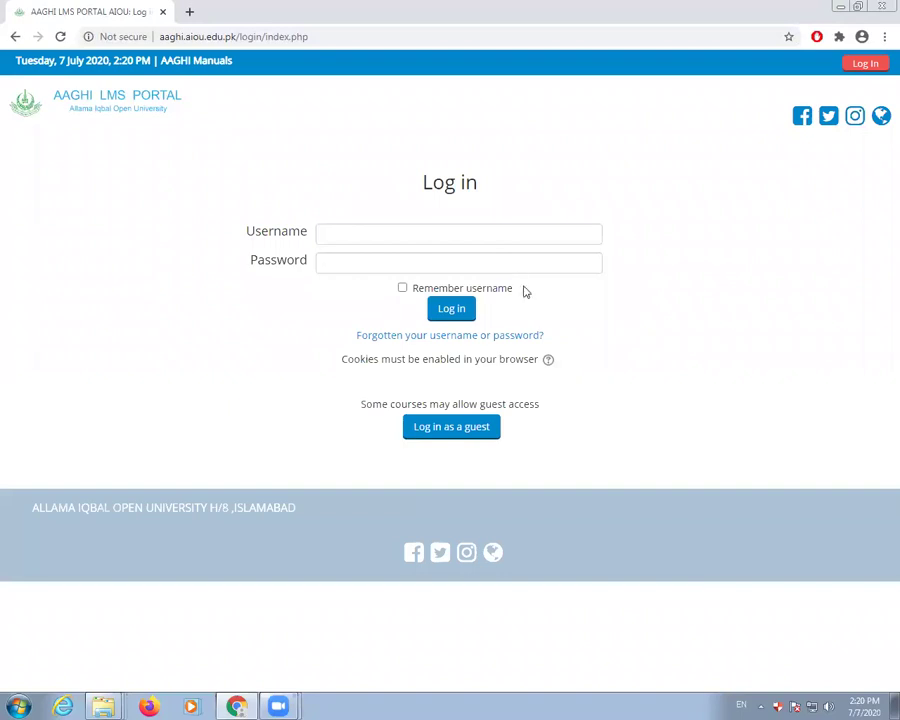
- Log in with the saved demo username and the retyped account password
click(411, 229)
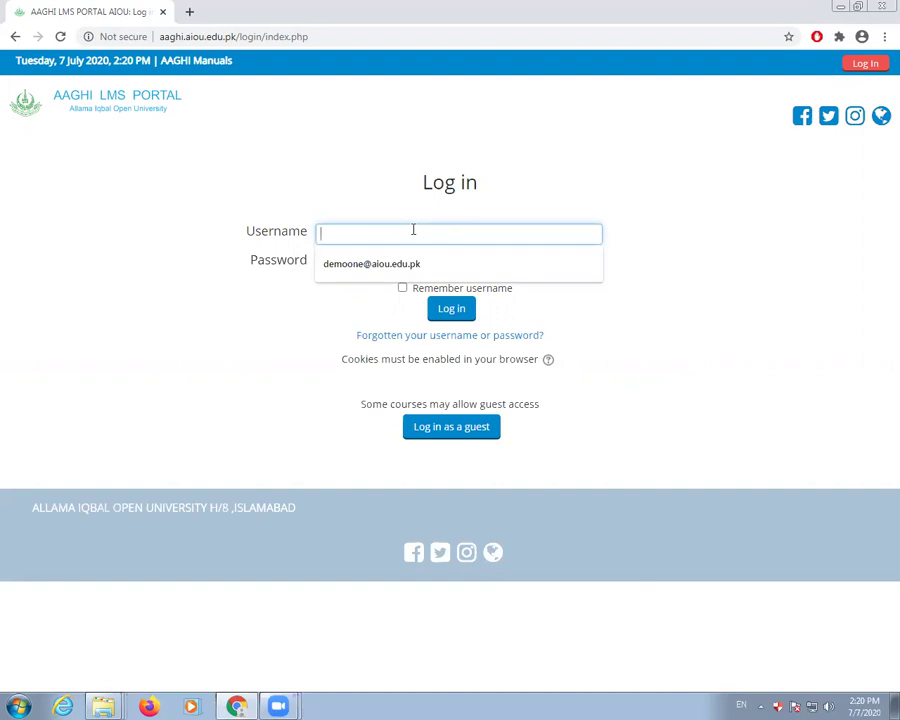
key(Down)
key(Tab)
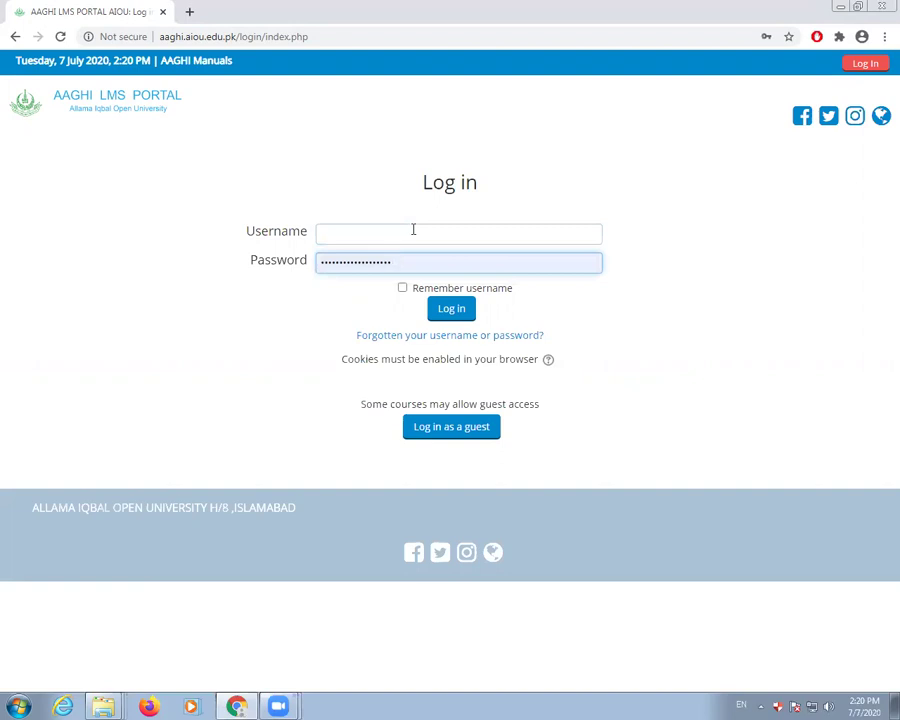
click(413, 229)
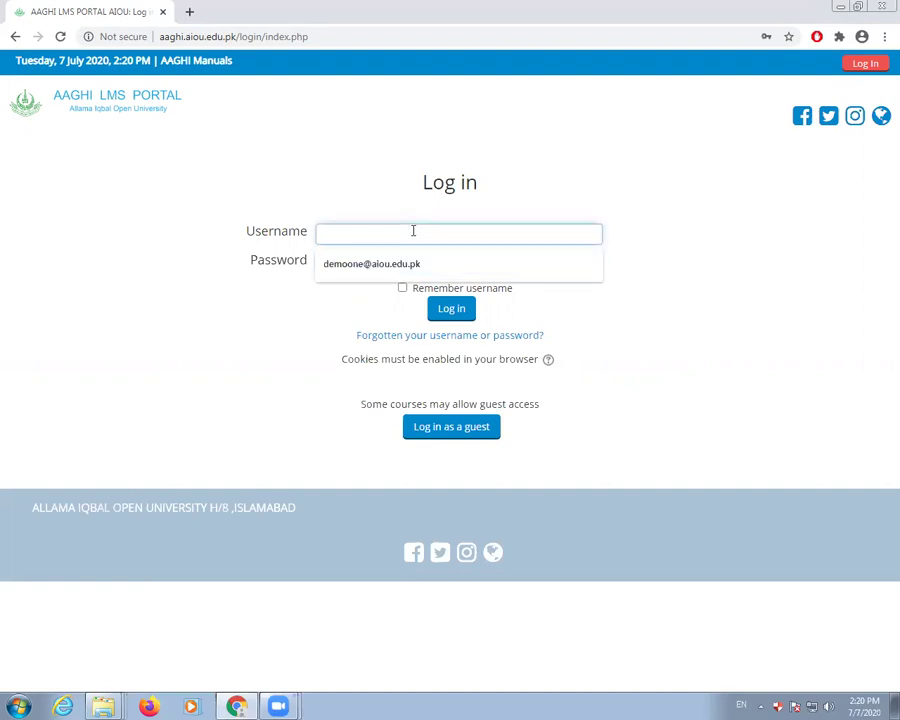
click(405, 266)
click(275, 259)
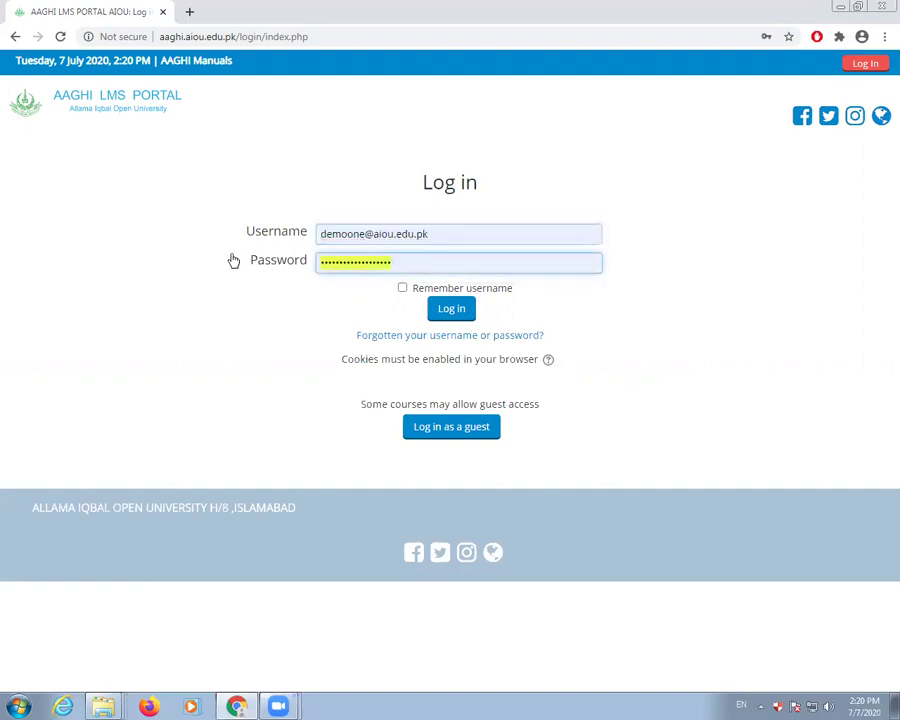
text(demoone)
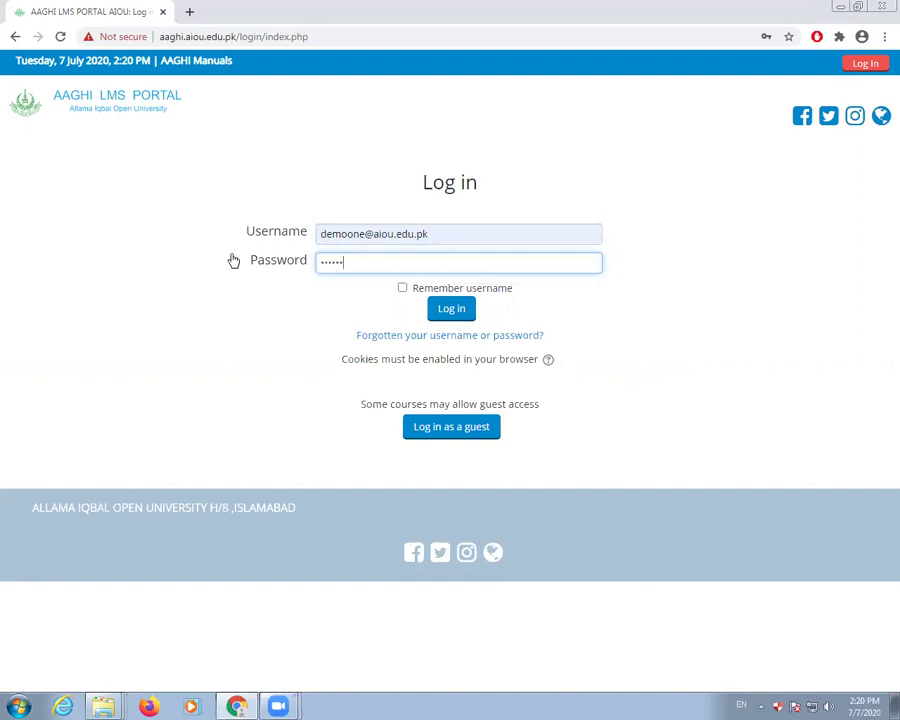
text(123456123456)
click(455, 310)
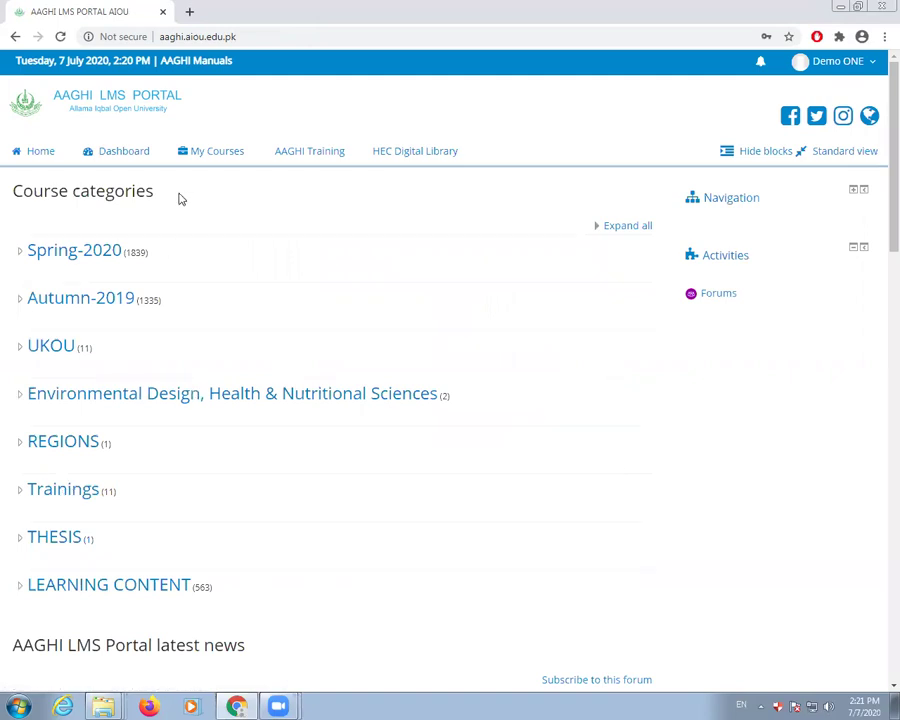
- Open ODL_VirtualClassroom and its WORKSHOP01_MONDAY 13-JUL-2020 10:00 AM session
mouse_move(193, 163)
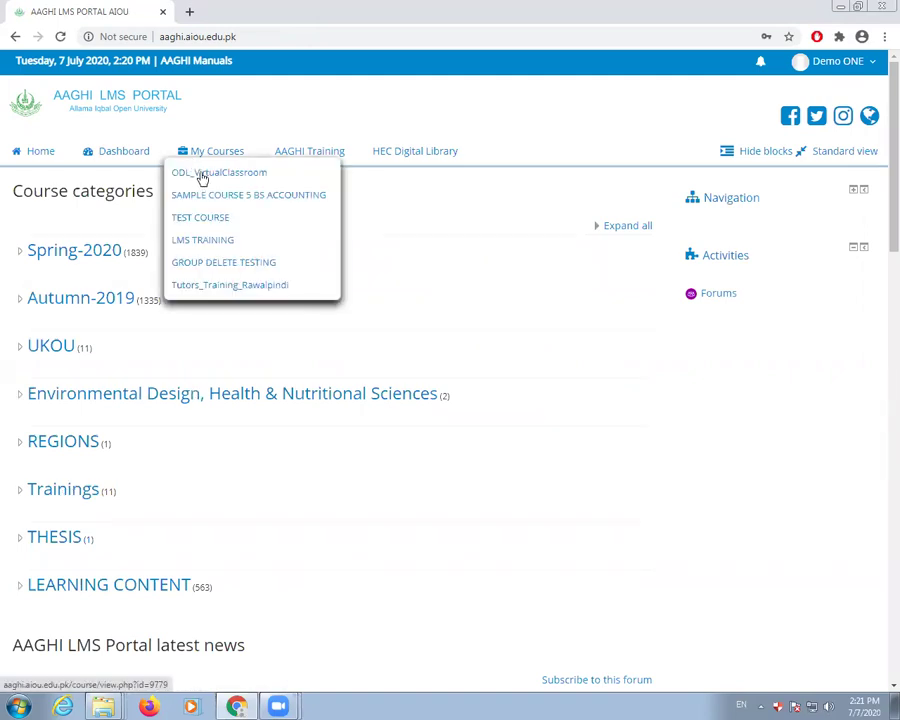
click(204, 176)
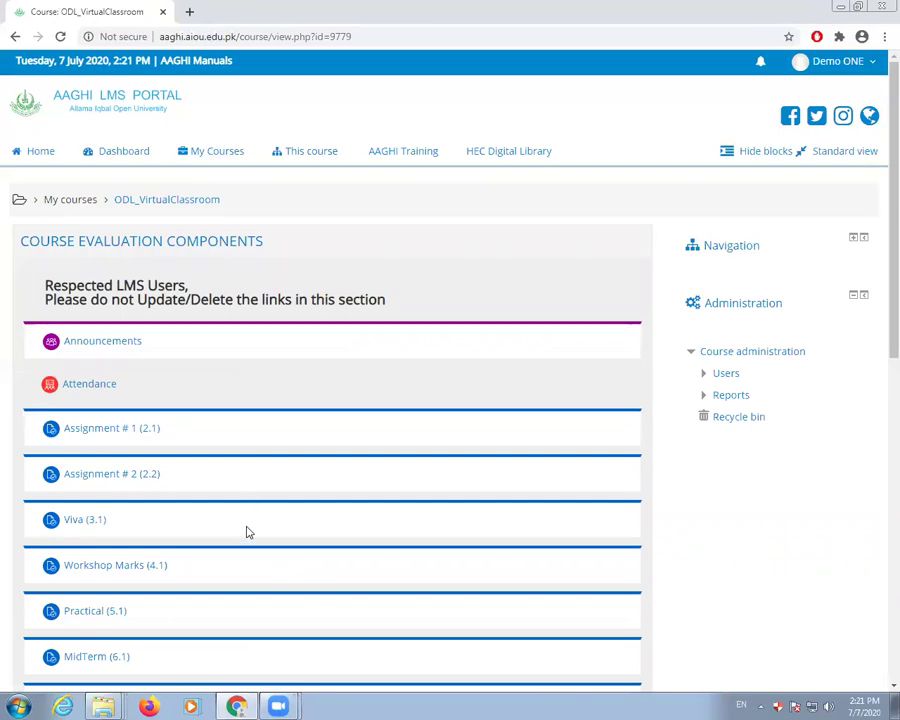
scroll(248, 532, down, 5)
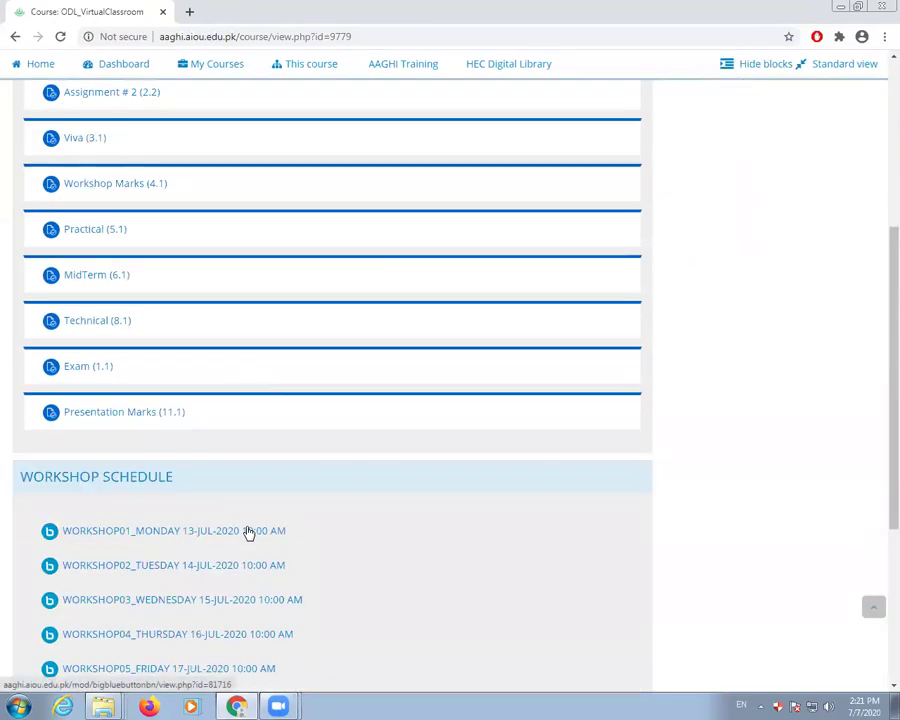
scroll(248, 532, down, 1)
scroll(248, 532, down, 1)
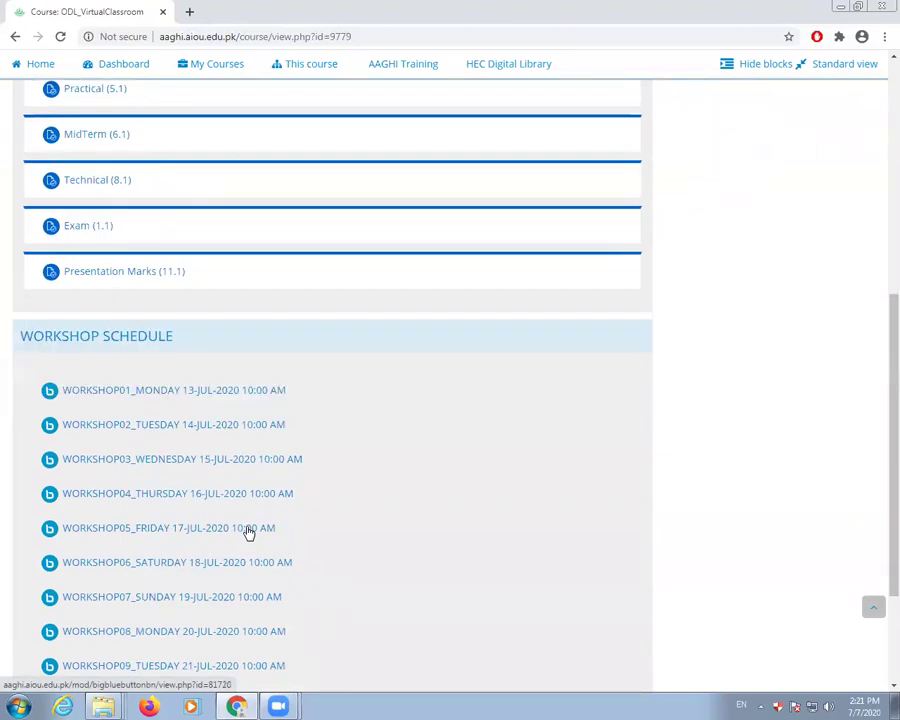
scroll(248, 532, down, 1)
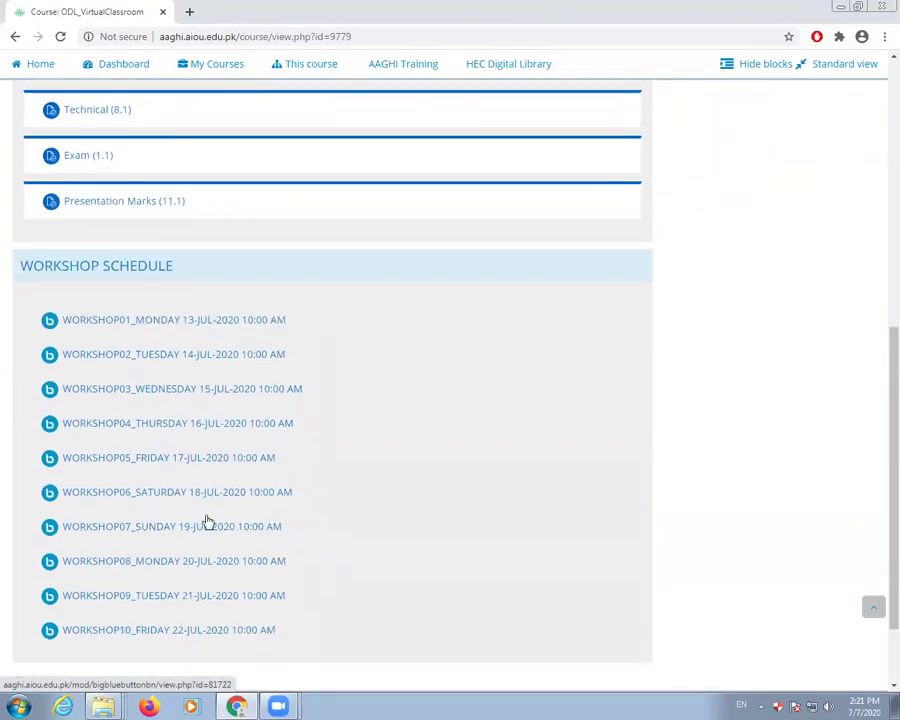
click(144, 326)
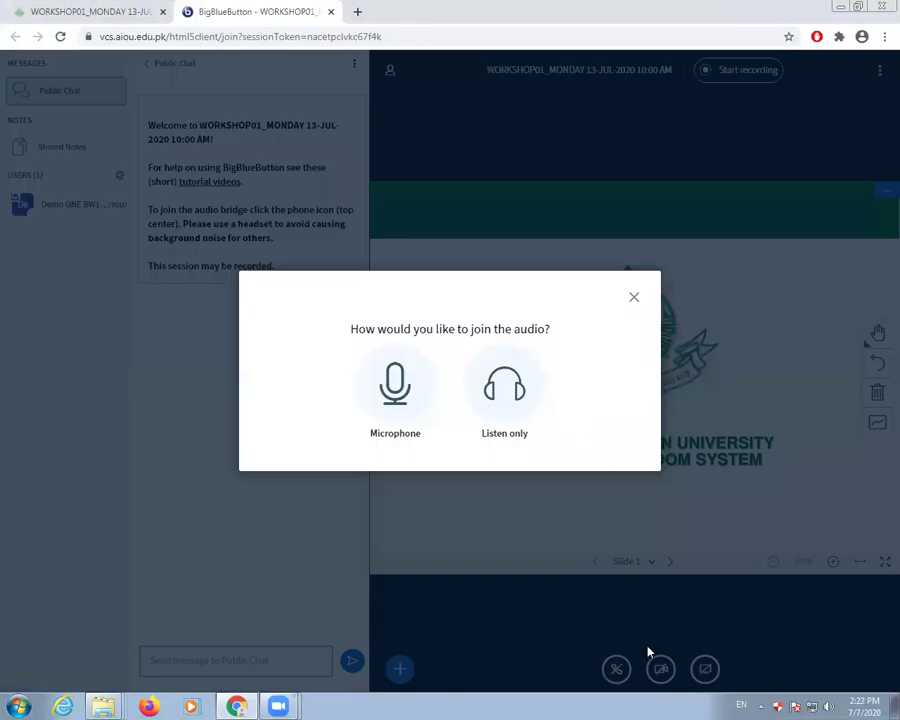
- Join audio by microphone, allowing Chrome's mic access and confirming the echo test
click(409, 392)
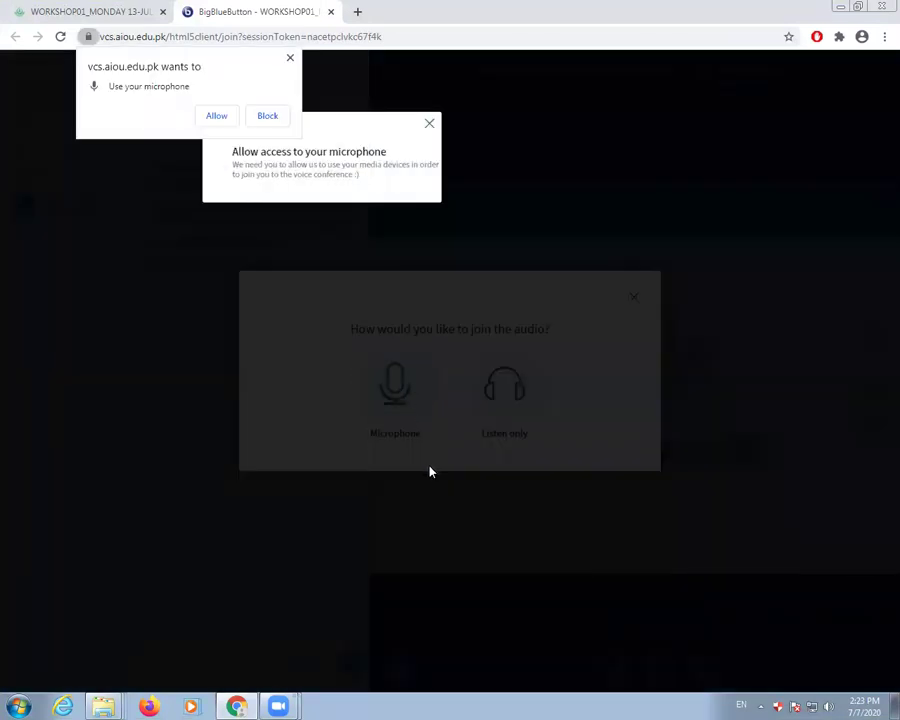
click(208, 122)
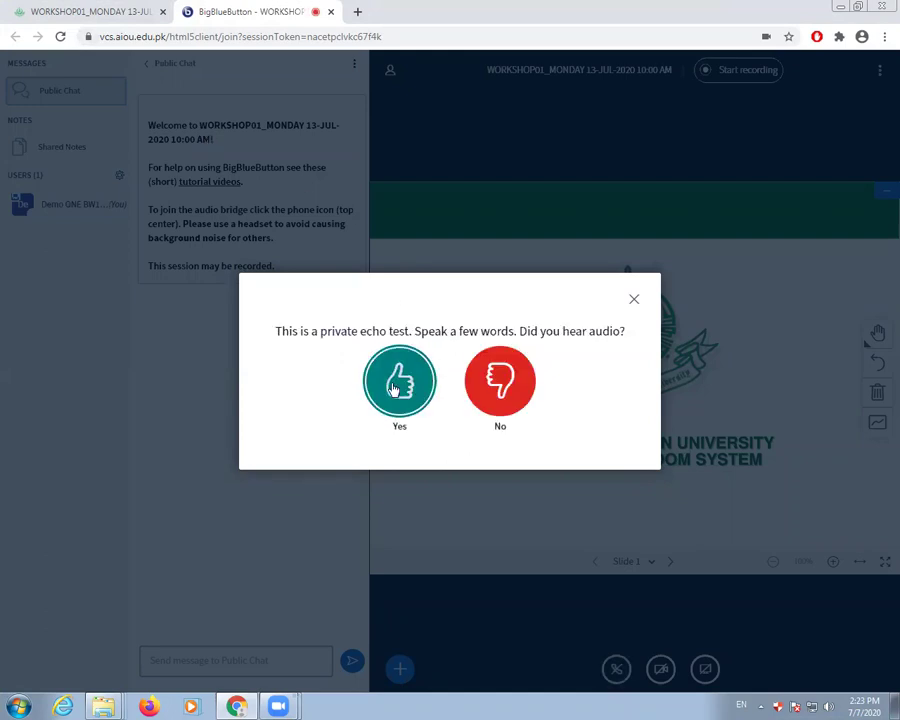
click(397, 388)
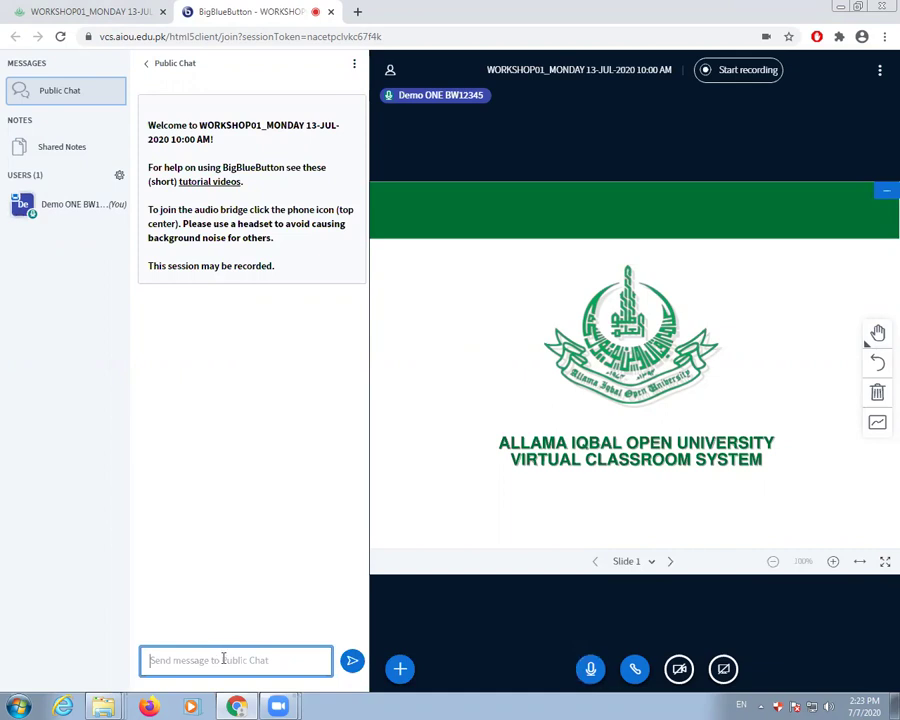
- Send 'What are topic today' in the Public Chat
text(What are topic today)
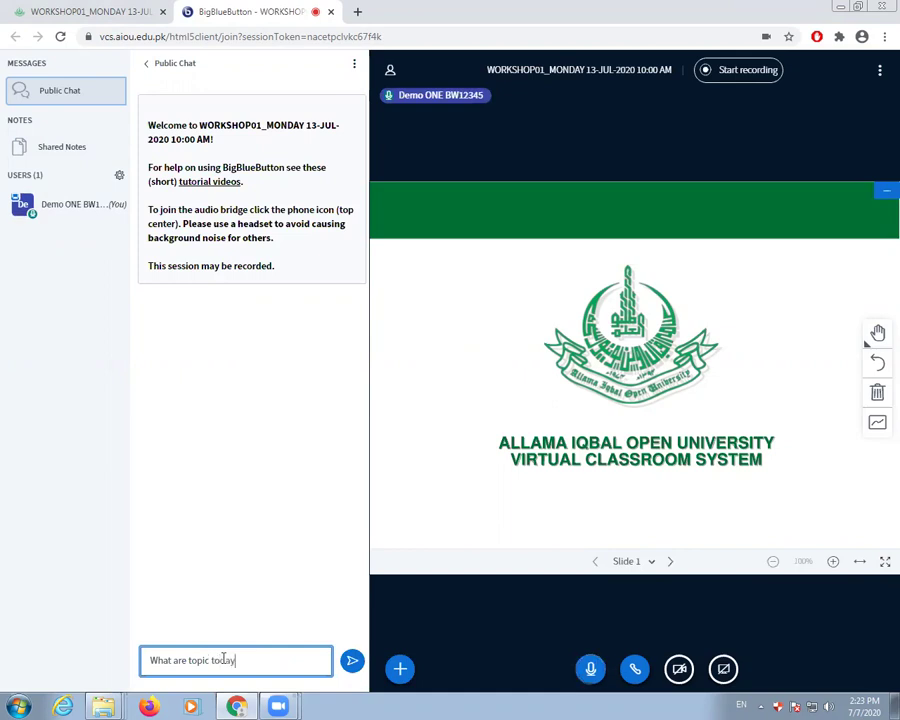
key(Return)
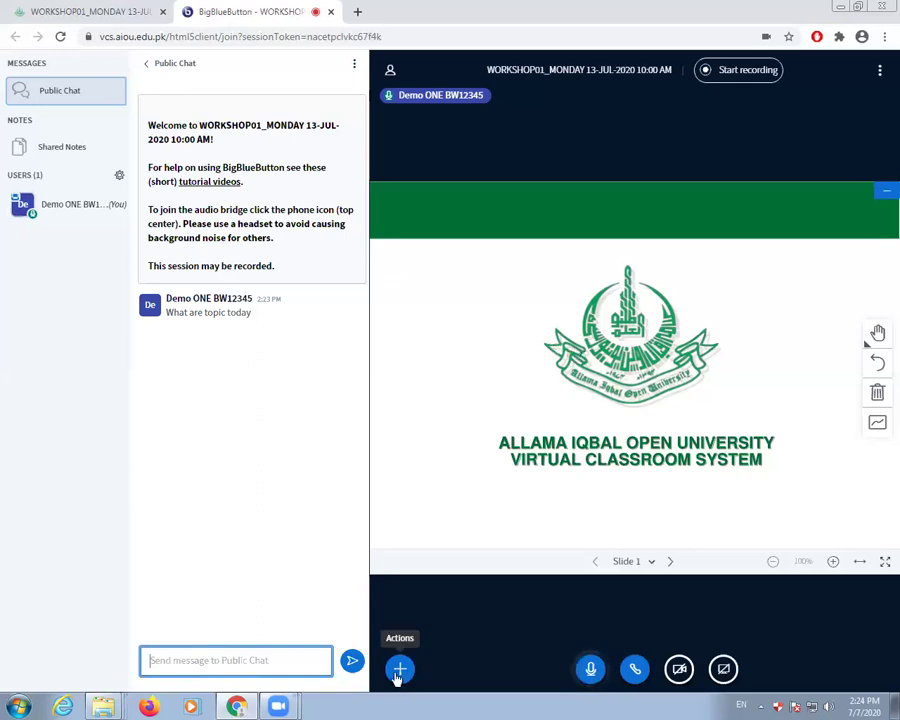
- Upload Dickinson_Template_Standard_format.pptx from the Desktop and advance to slide 2
click(400, 669)
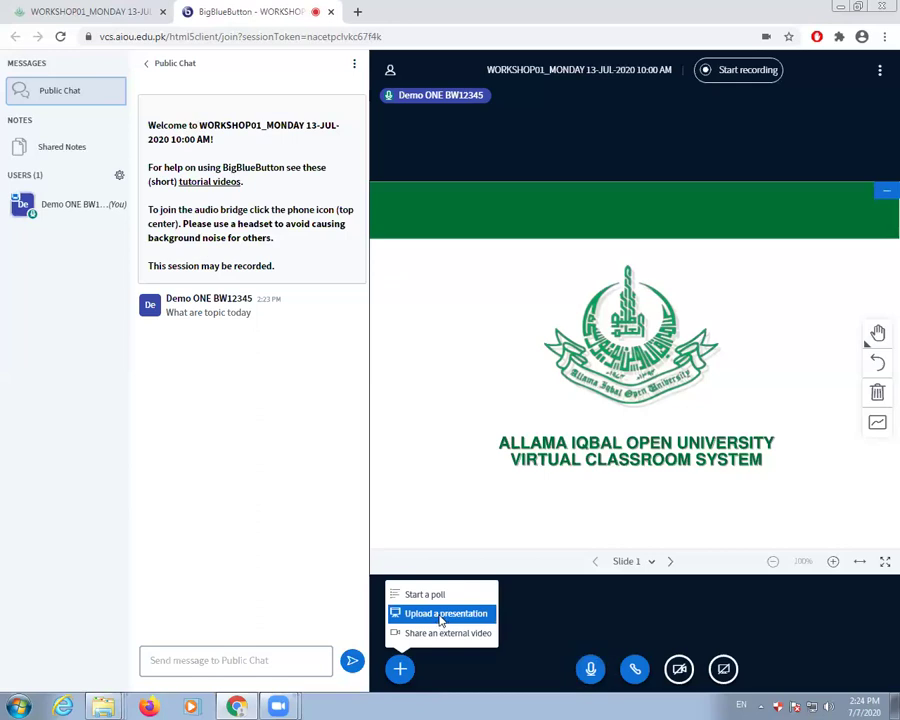
click(441, 619)
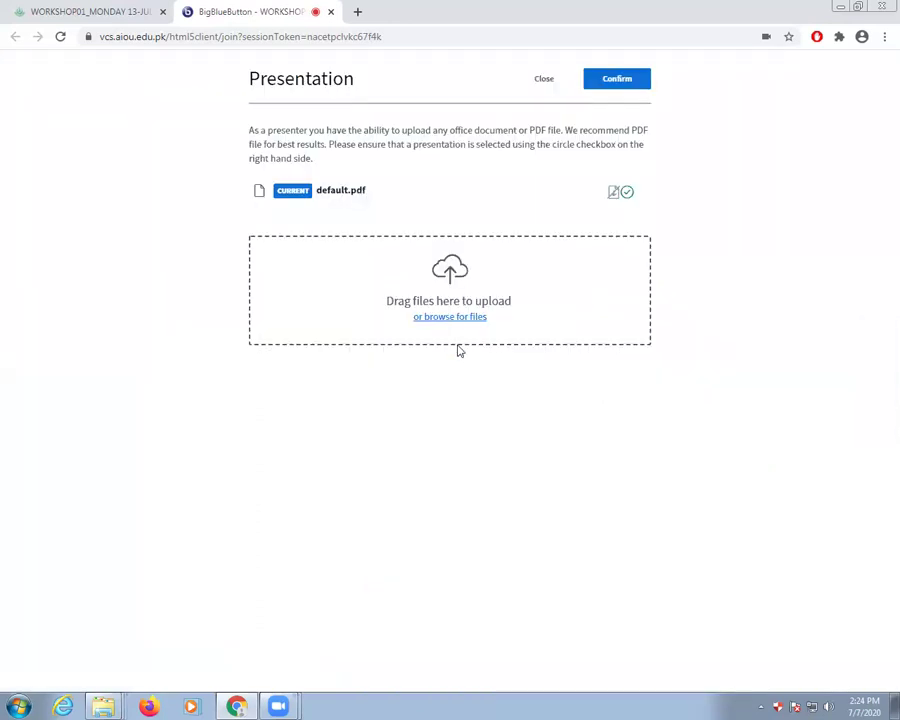
click(458, 344)
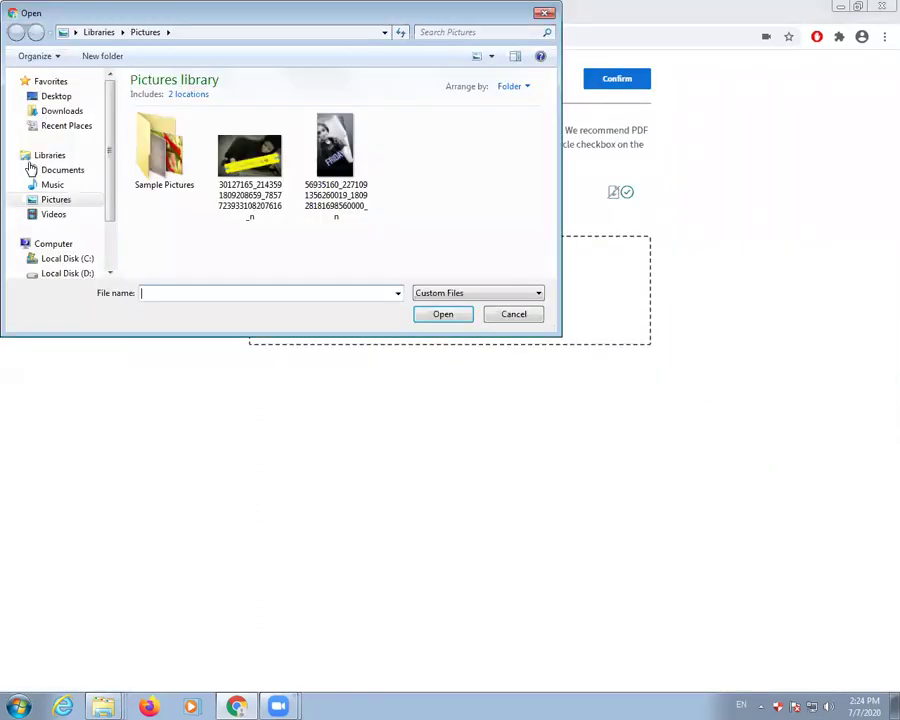
click(48, 97)
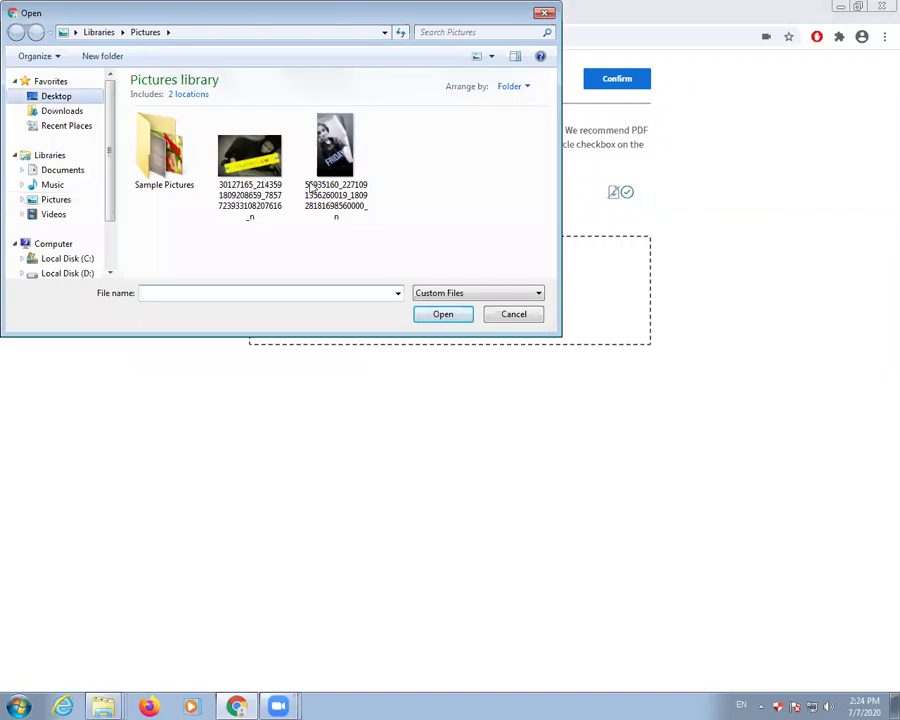
key(Escape)
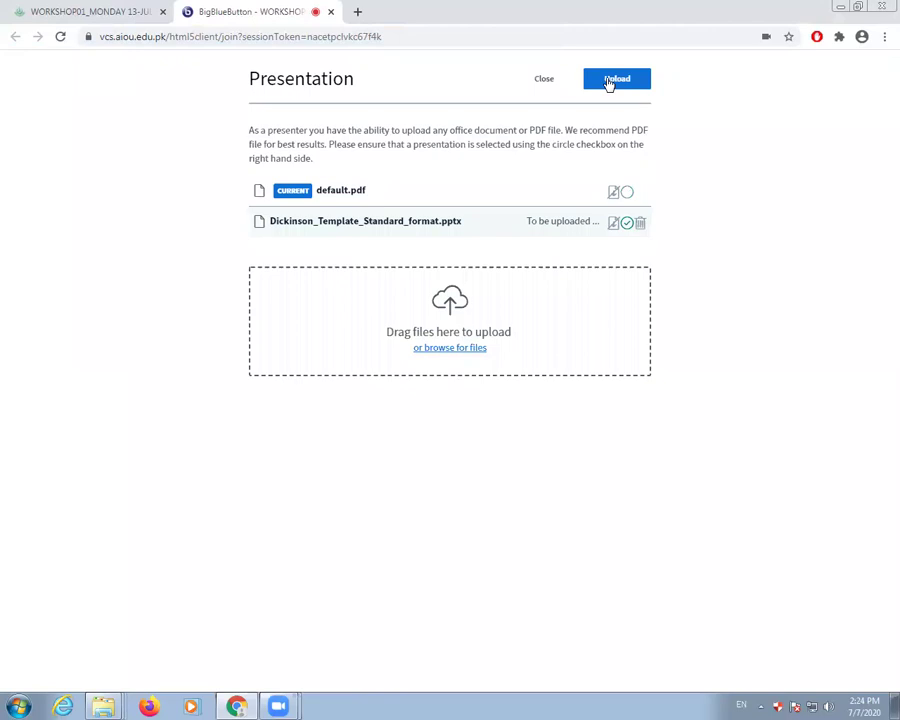
click(609, 82)
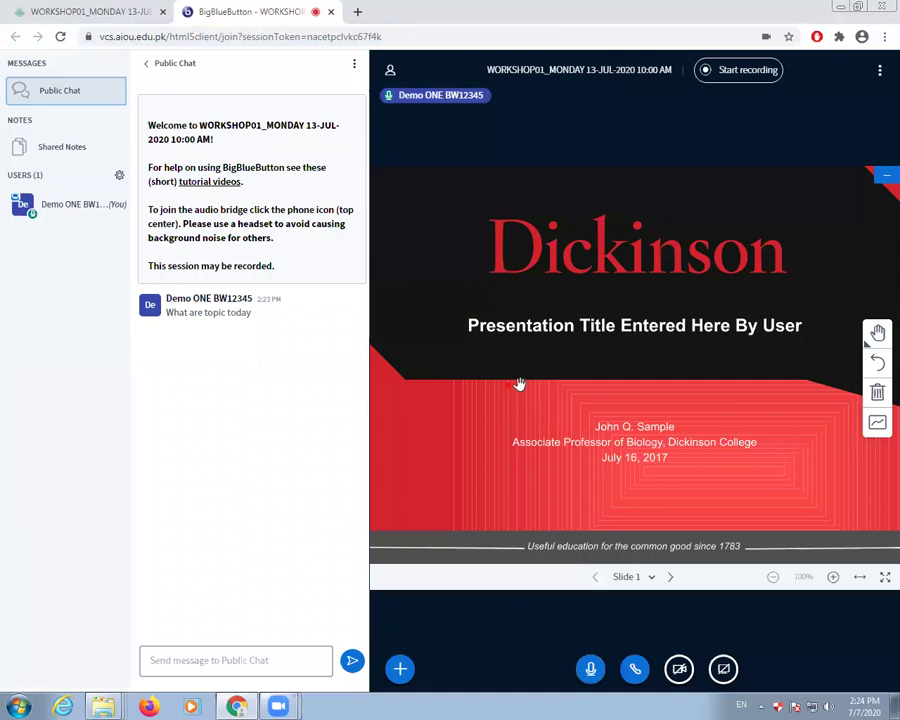
click(672, 576)
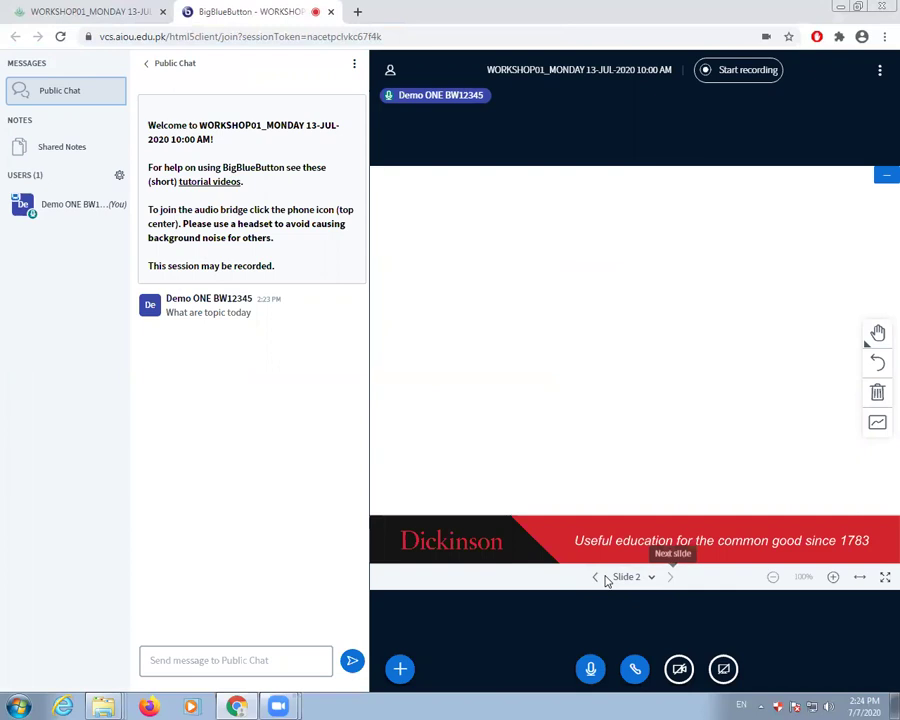
- Open and dismiss the presenter actions menu while on Slide 2 of the Dickinson deck
click(412, 666)
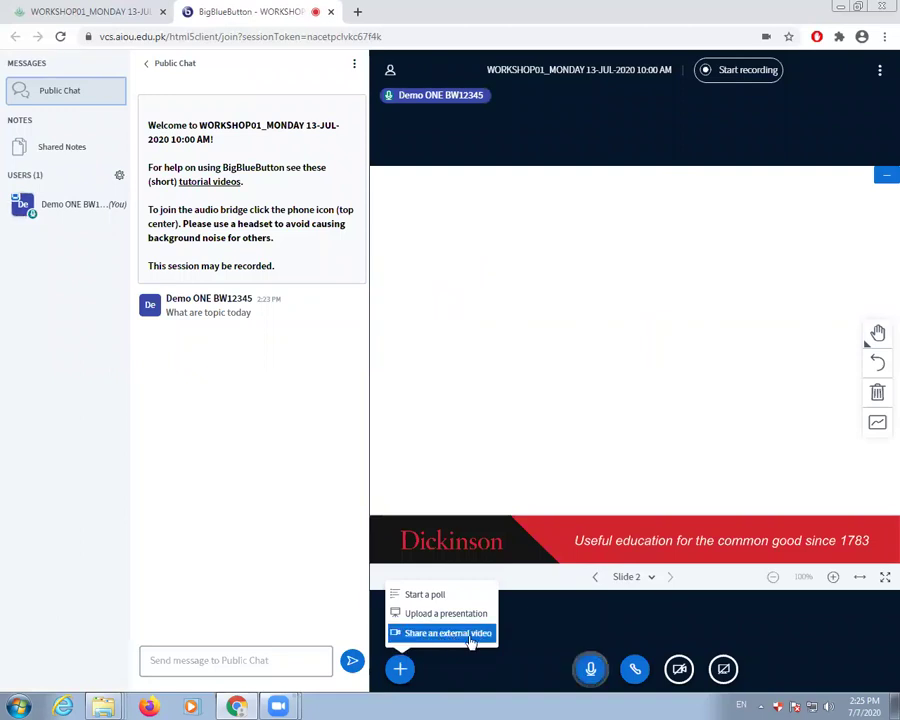
click(589, 690)
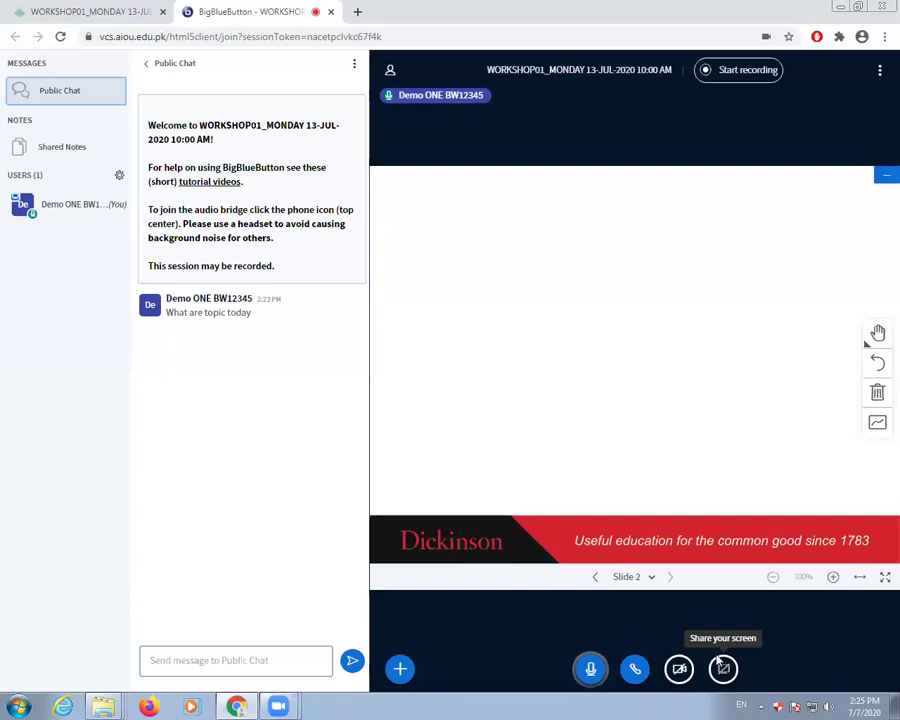
click(717, 659)
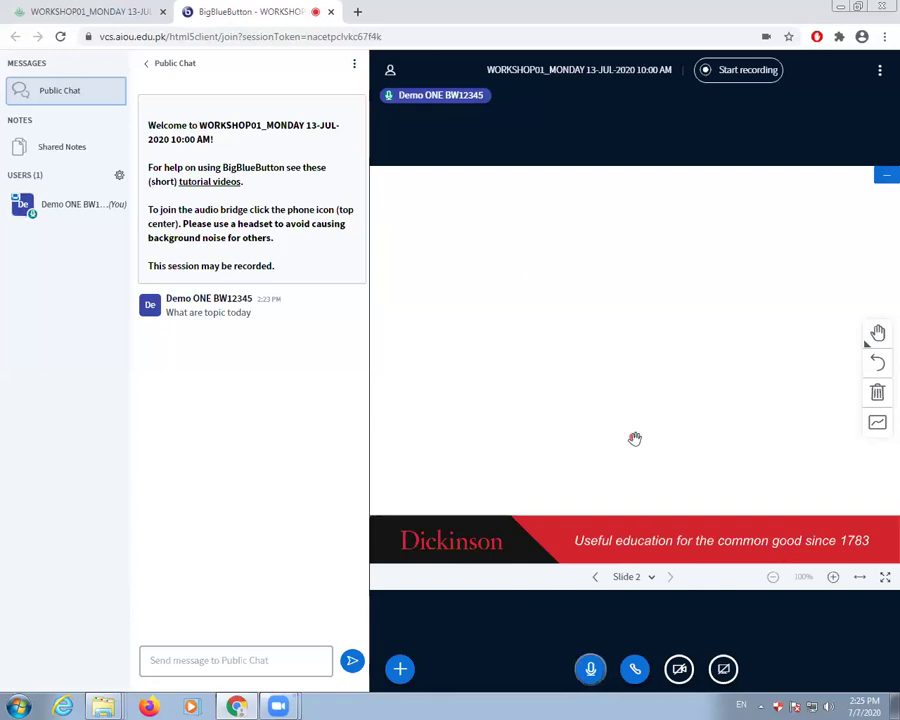
- Select default.pdf in the presentation manager and confirm it as current
click(403, 662)
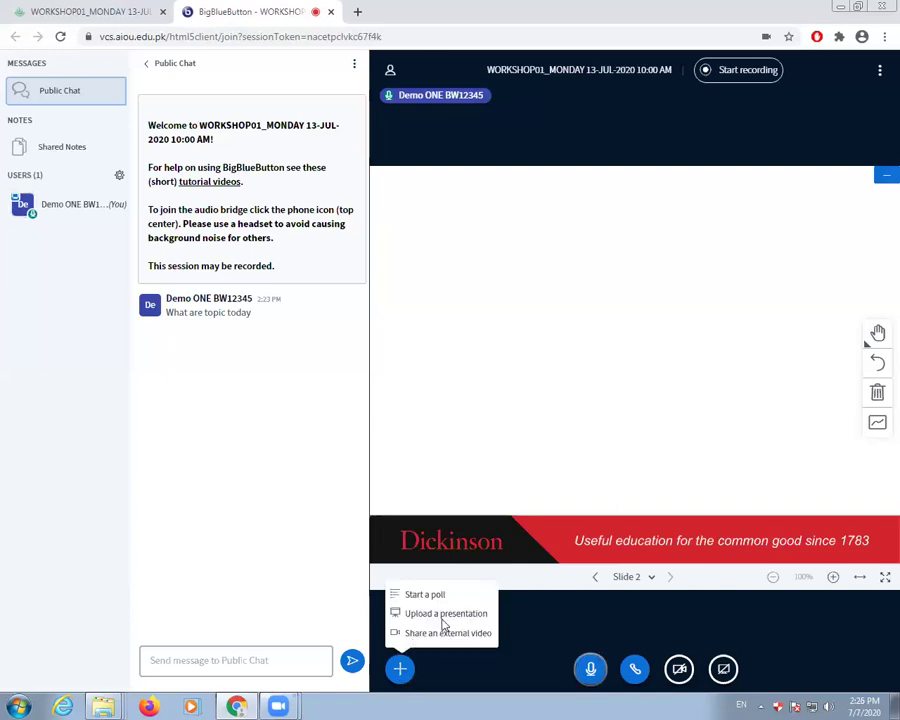
click(446, 622)
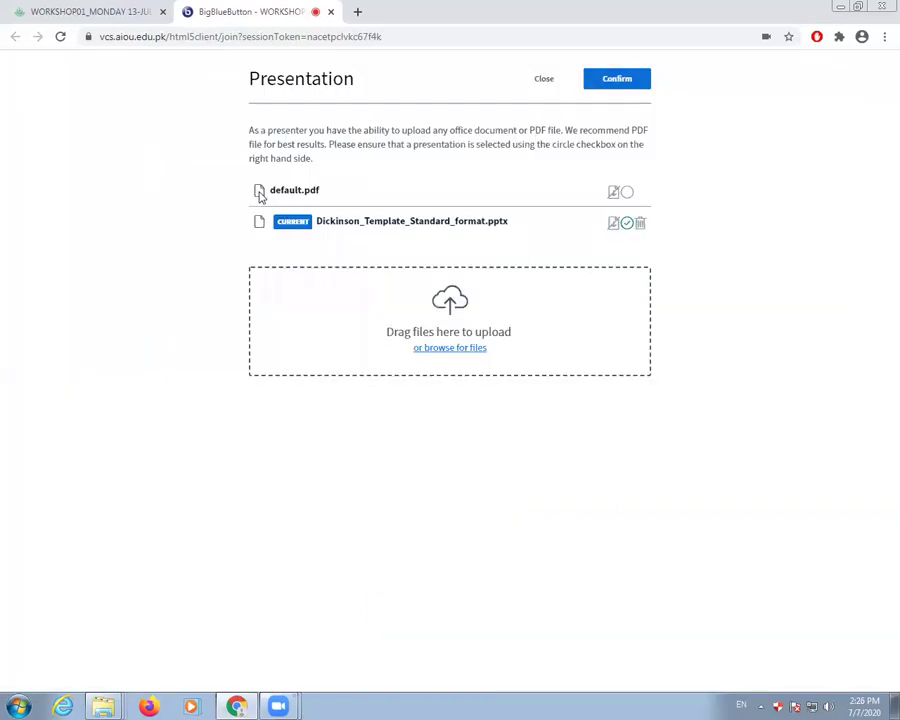
click(627, 193)
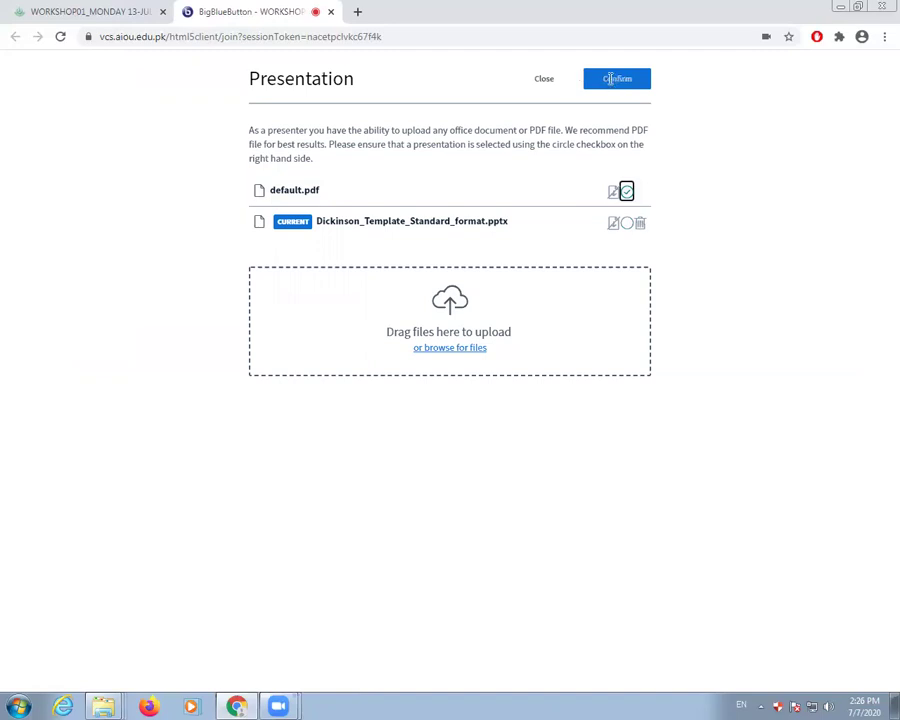
click(610, 79)
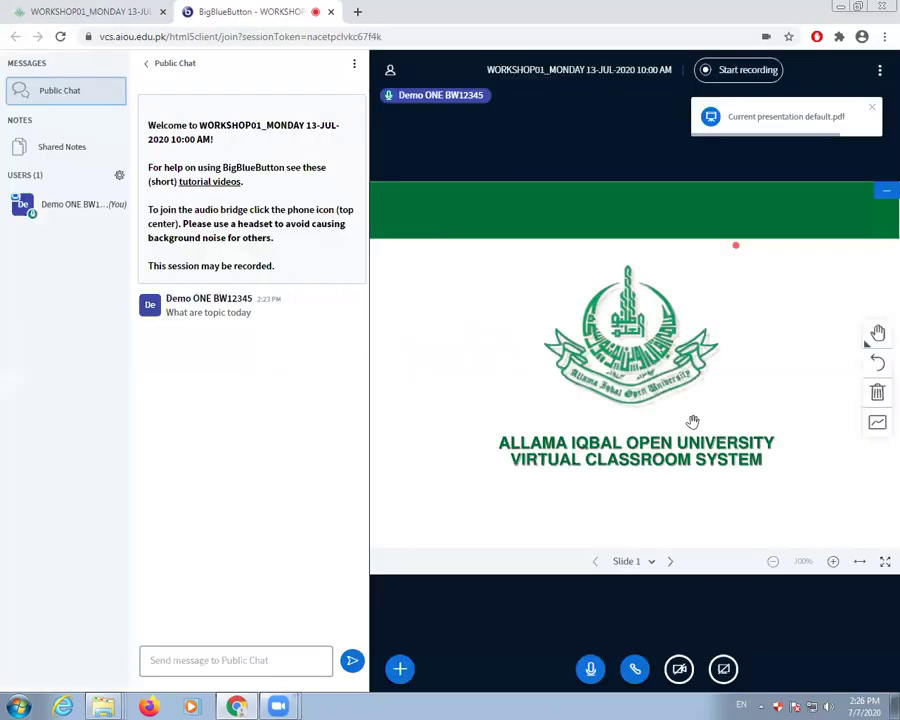
- Go to blank slide 2 and draw a red L-shaped pencil line
click(670, 561)
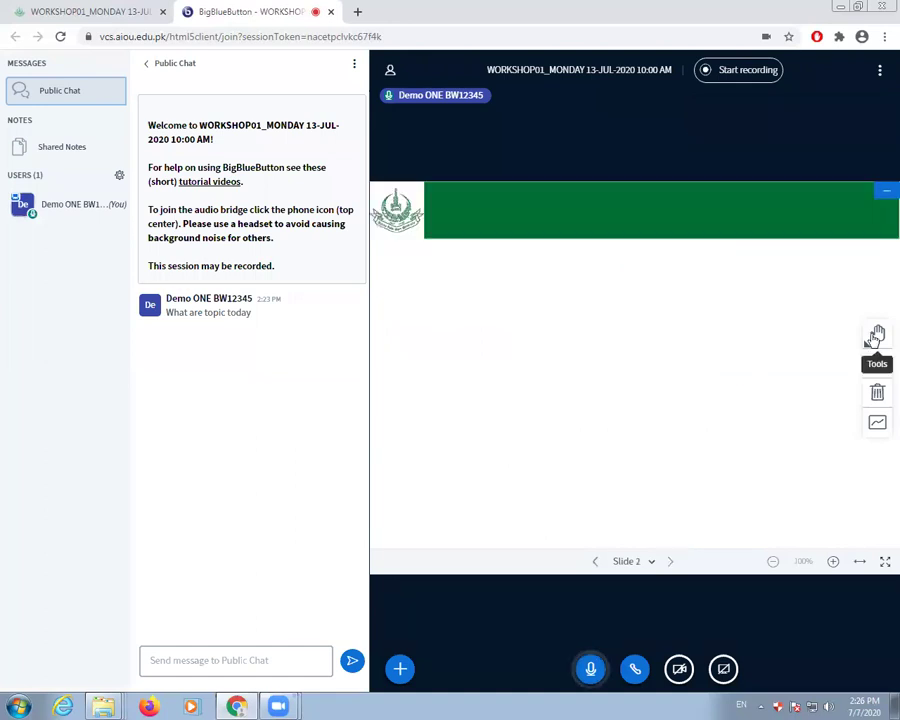
click(874, 338)
click(818, 333)
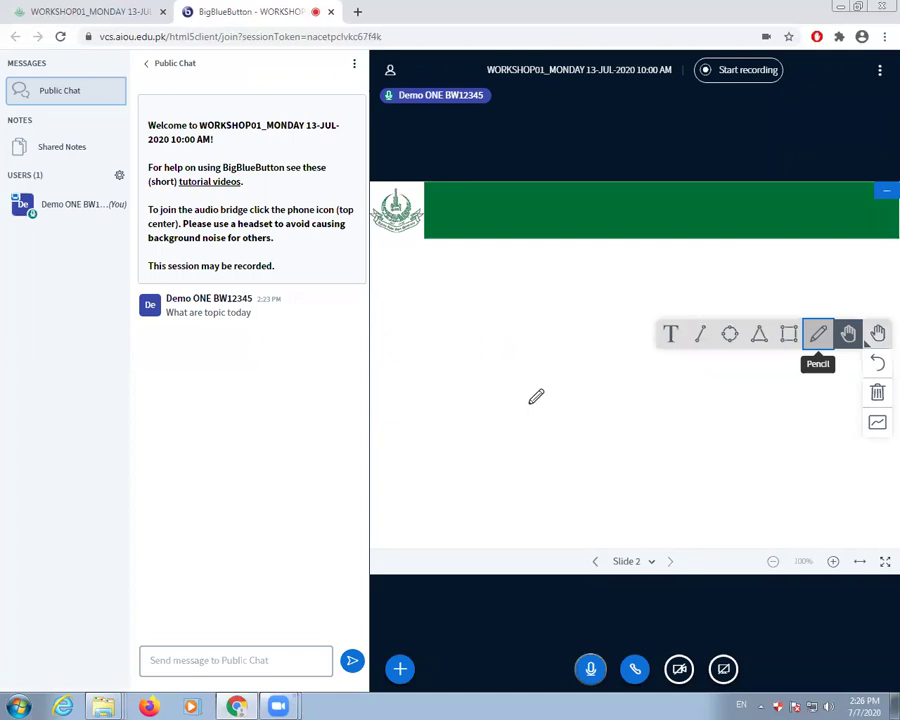
mouse_move(495, 305)
mouse_down()
mouse_move(630, 382)
mouse_move(795, 302)
mouse_up()
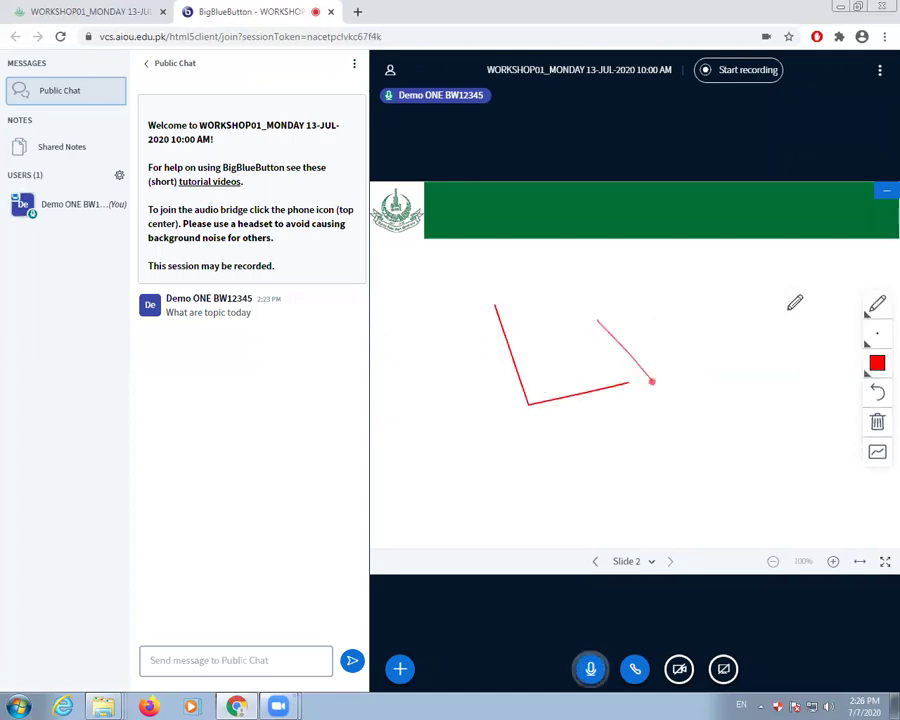
- Check the annotation colour choices and switch to the Pan tool
click(860, 310)
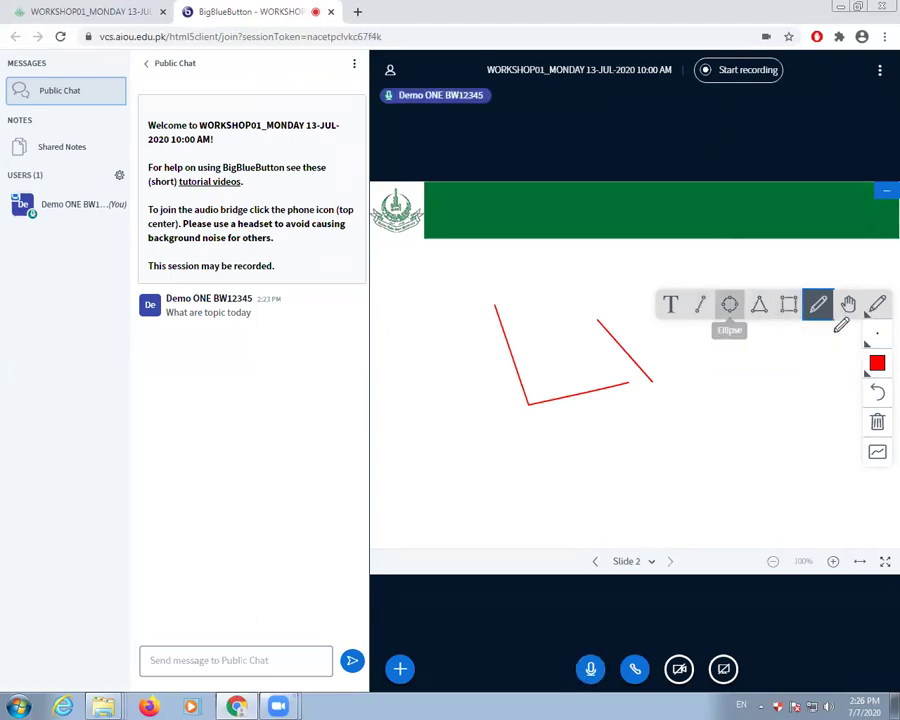
click(876, 365)
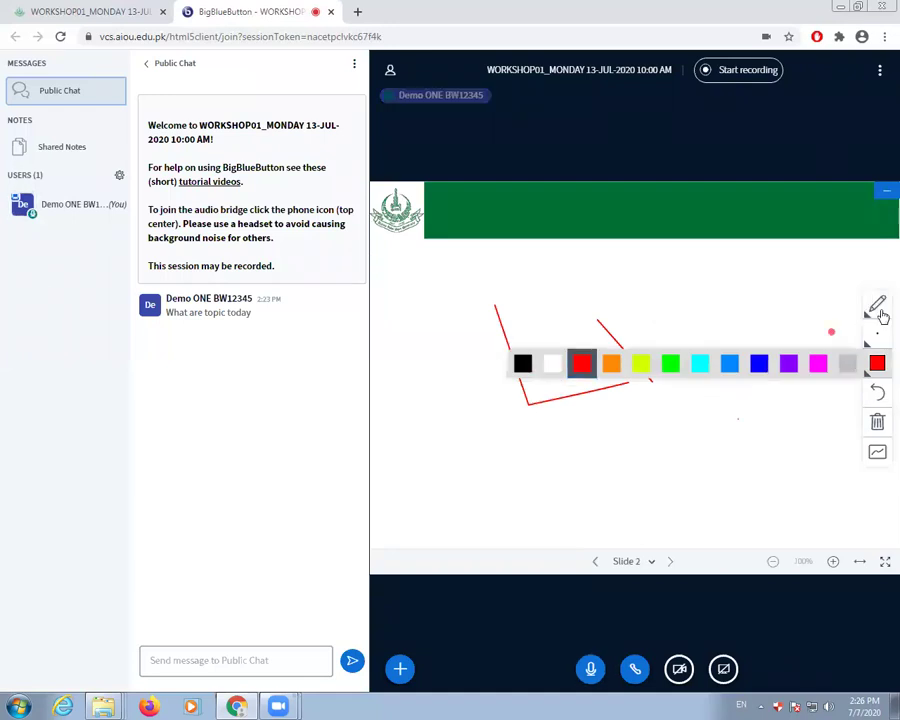
click(877, 306)
click(844, 302)
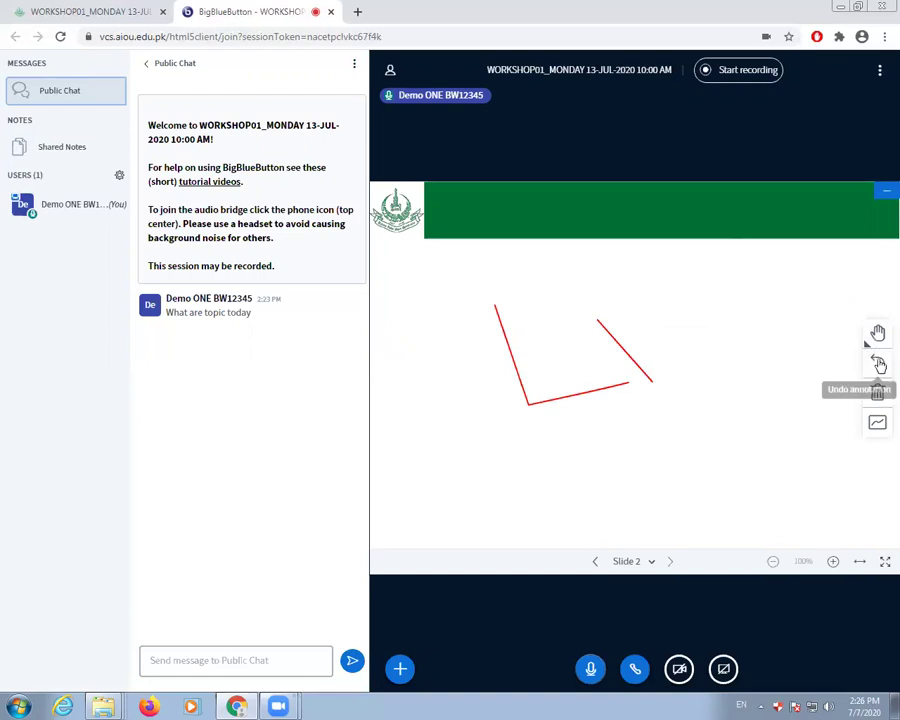
- Undo the diagonal red stroke, preview fullscreen, then zoom in and back to 100%
click(879, 364)
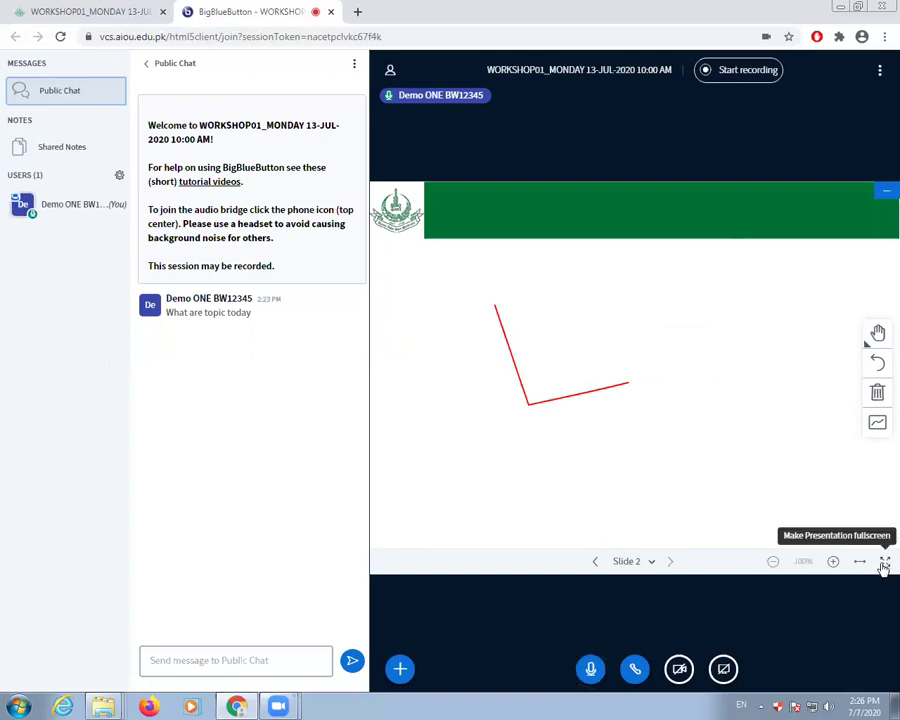
click(815, 534)
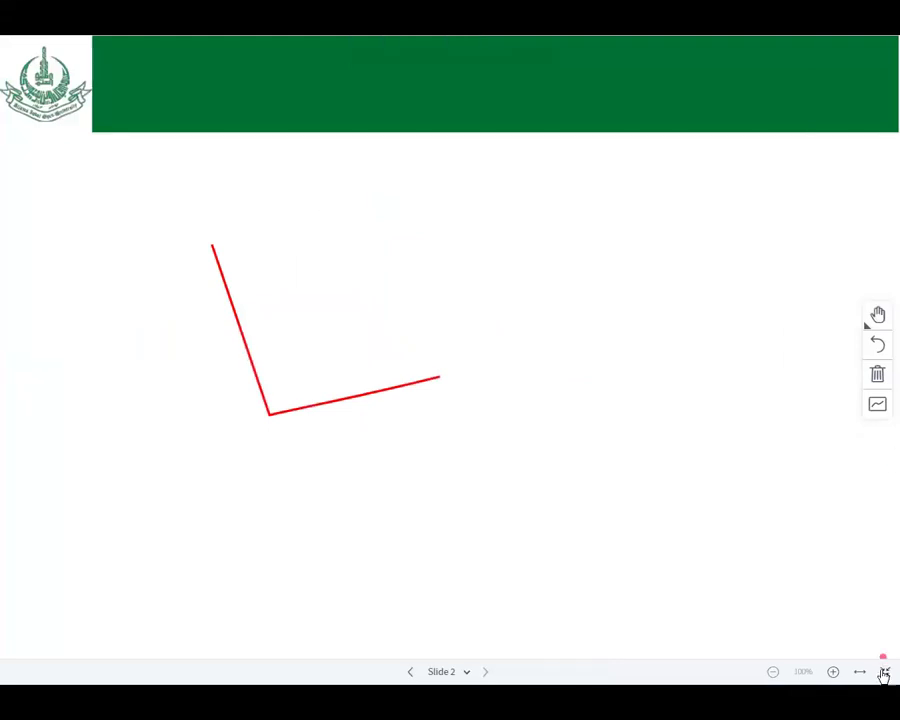
key(Escape)
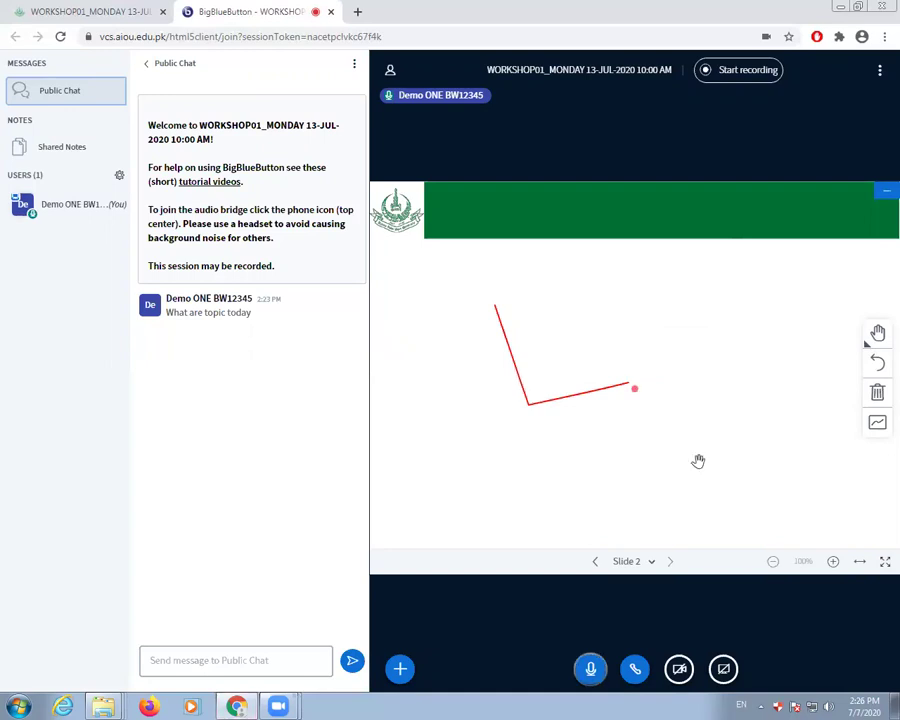
click(834, 563)
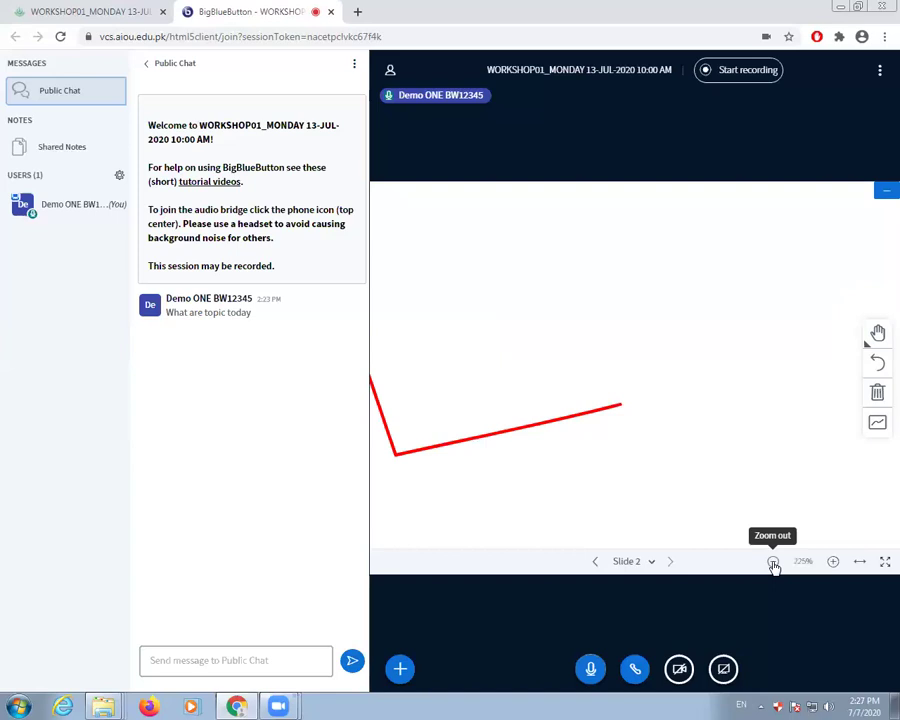
click(774, 563)
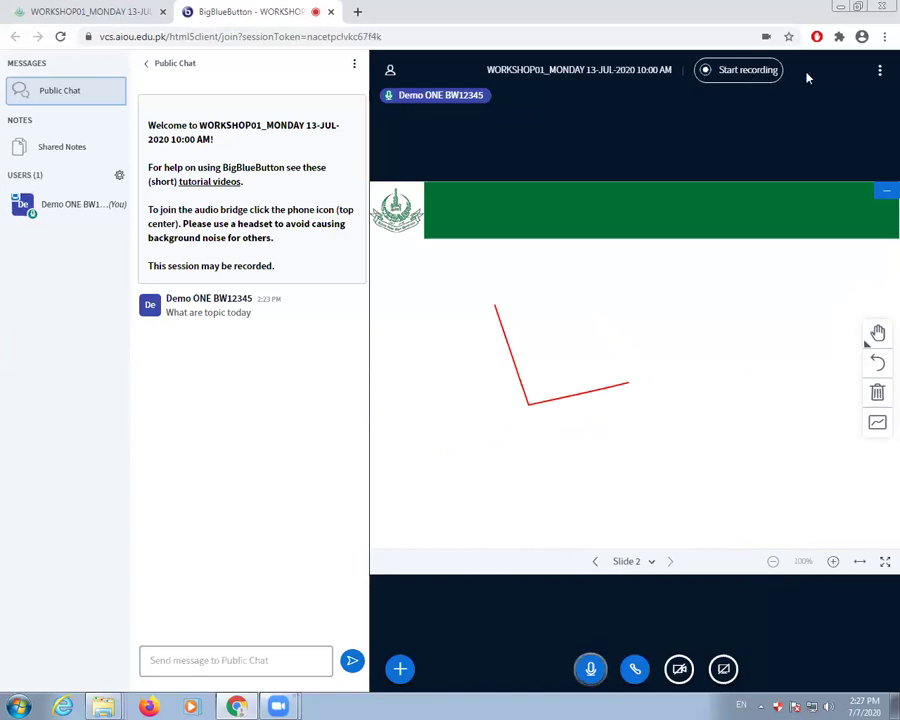
- Log out of the BigBlueButton session and confirm to return to the WORKSHOP01_MONDAY page
click(879, 72)
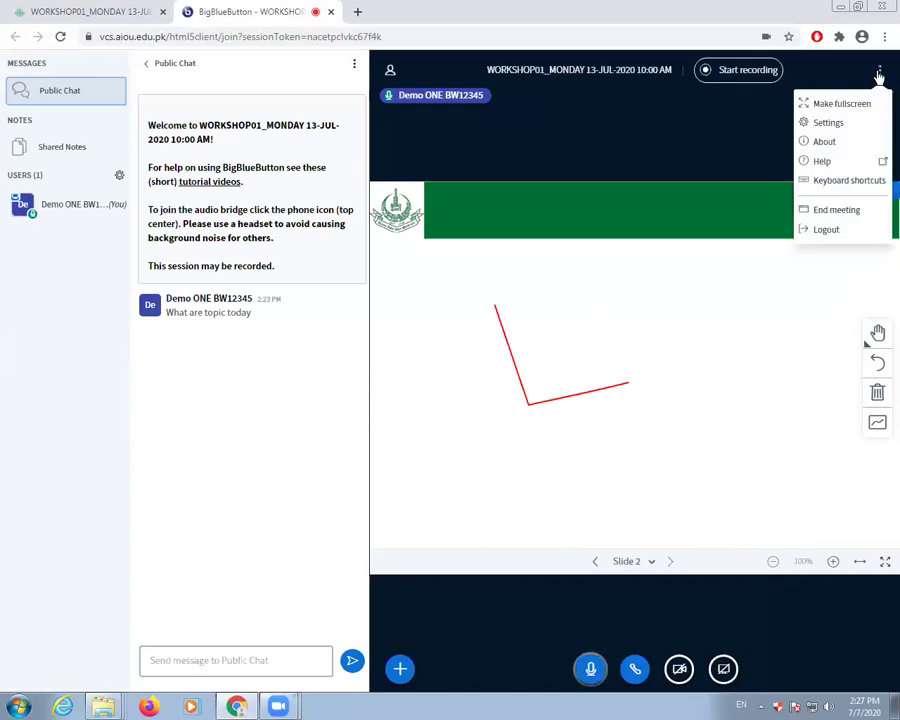
click(831, 233)
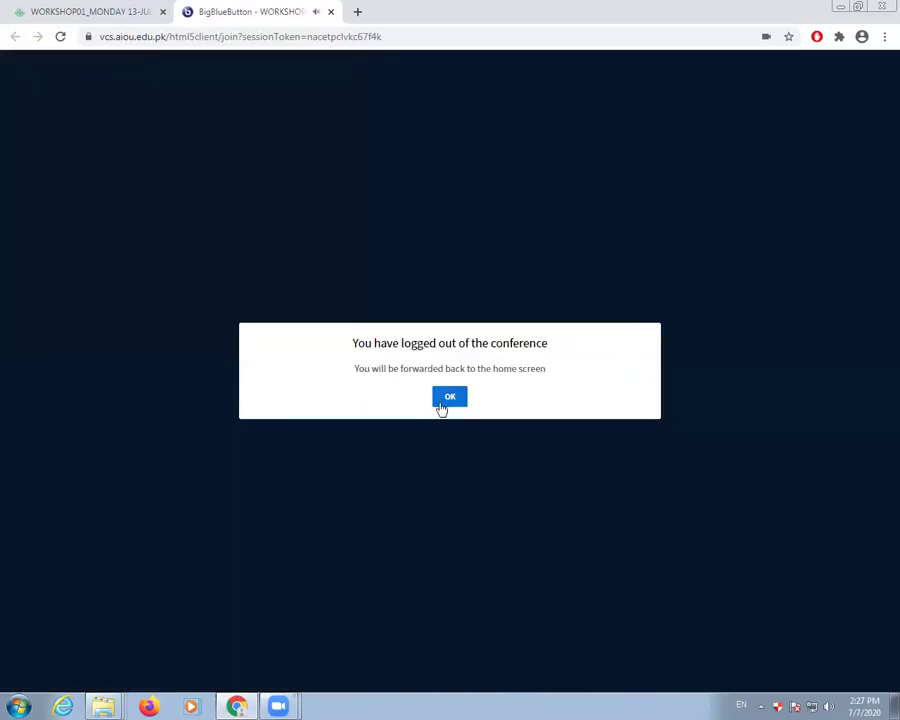
click(457, 396)
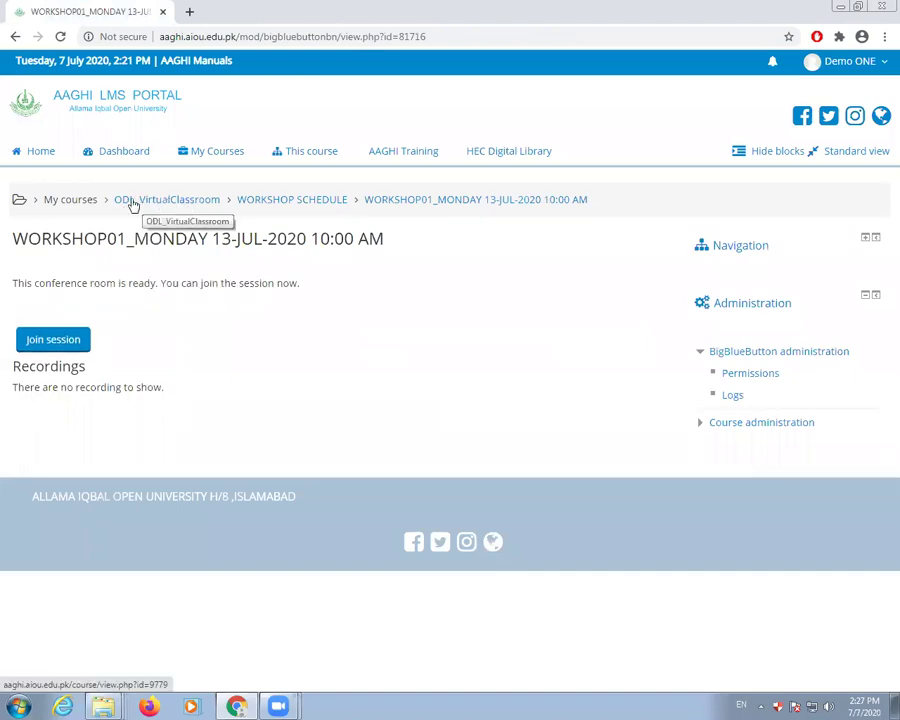
- Go to the ODL_VirtualClassroom course page, look over its contents, and open the user account menu
click(167, 204)
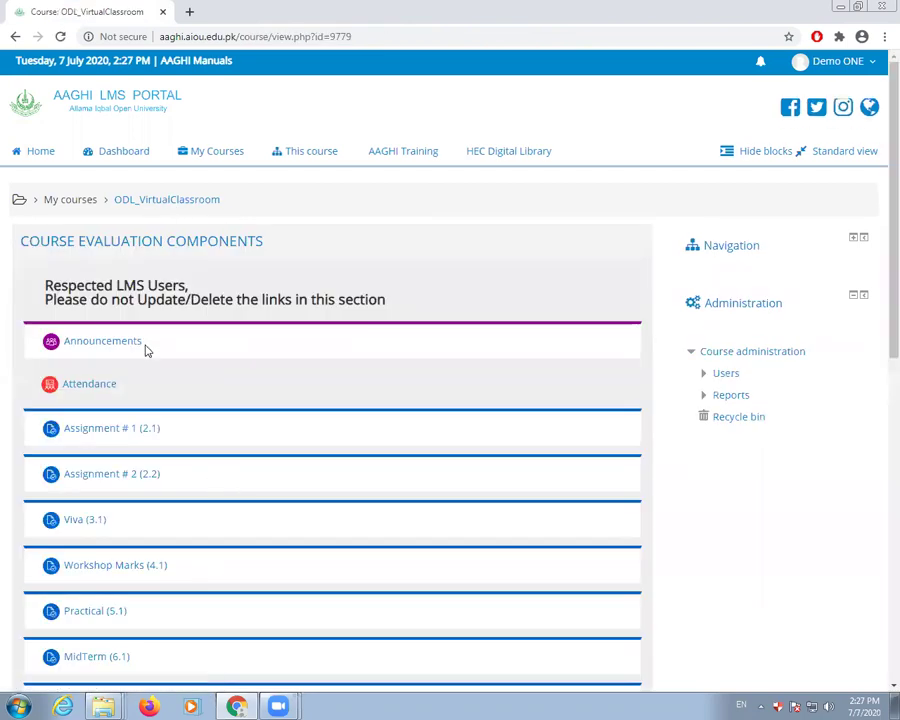
scroll(190, 376, down, 5)
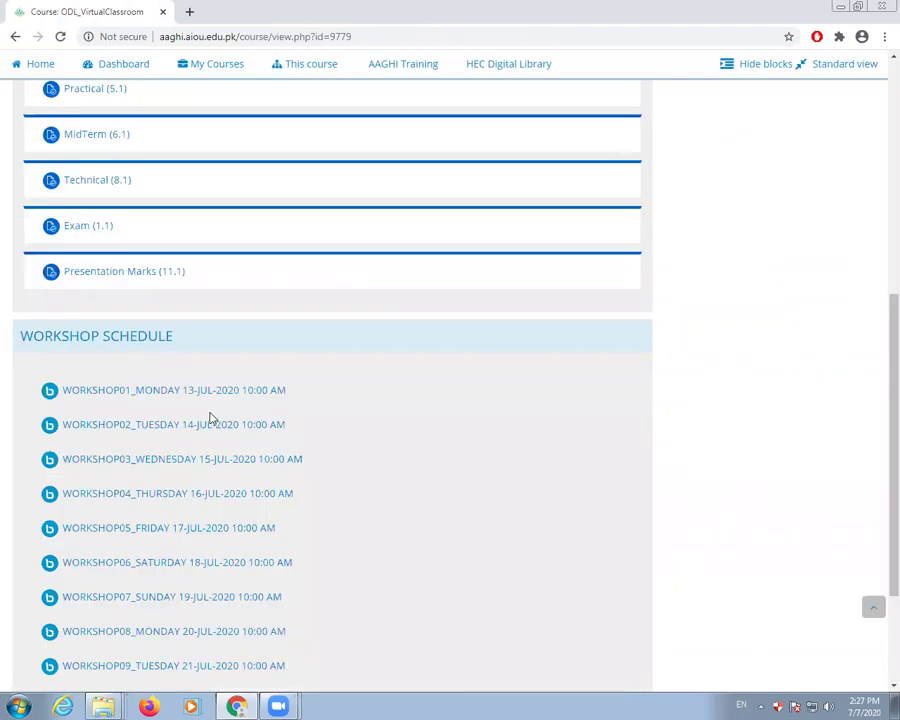
scroll(208, 414, up, 5)
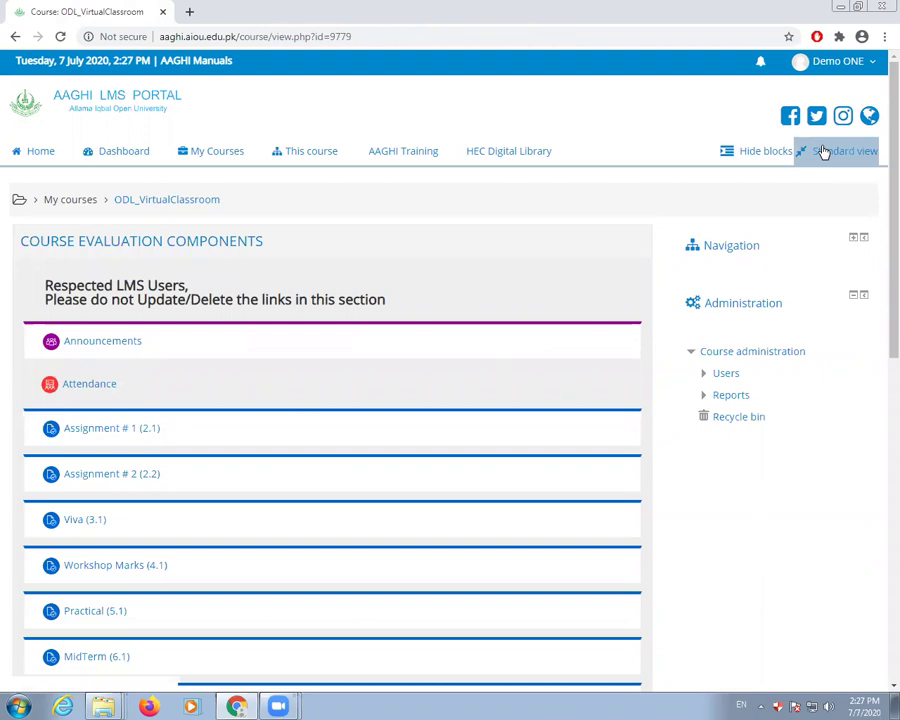
click(828, 62)
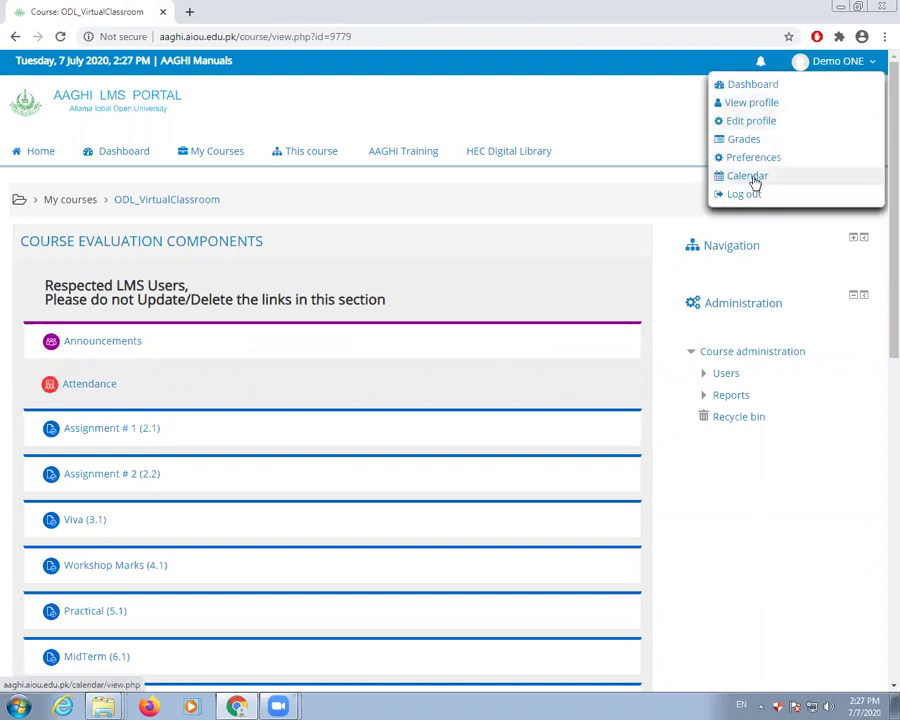